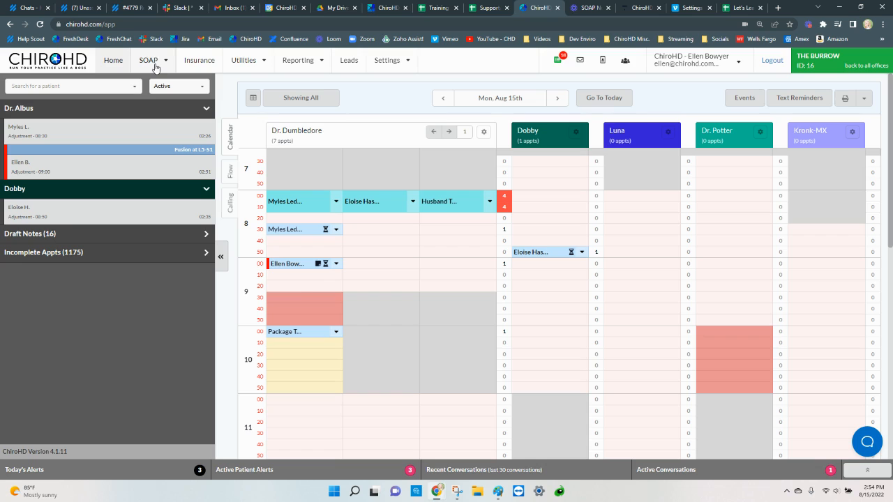
# Step: Switch SOAP to Patient Mode and bring up the patient entry from its start screen
pyautogui.click(156, 64)
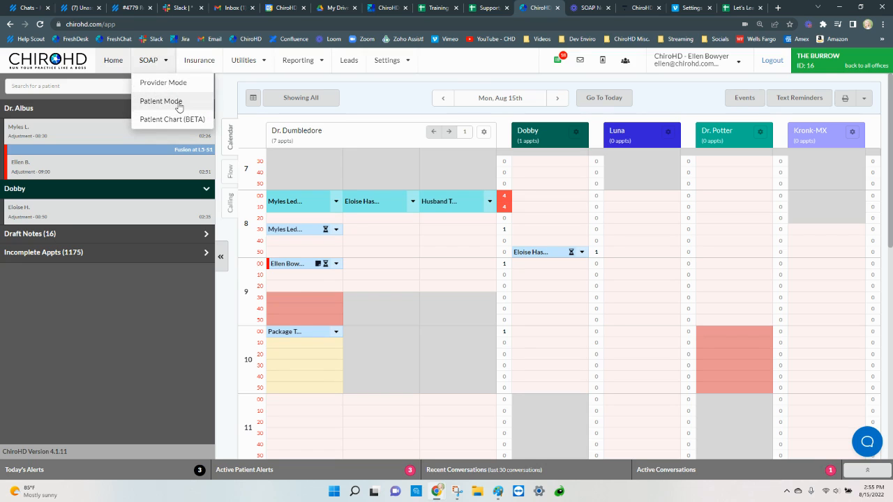
pyautogui.click(175, 103)
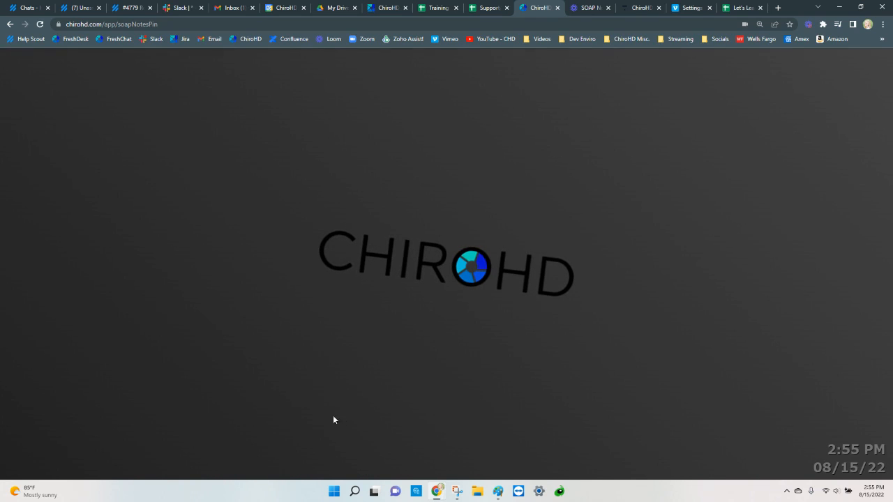
pyautogui.click(479, 443)
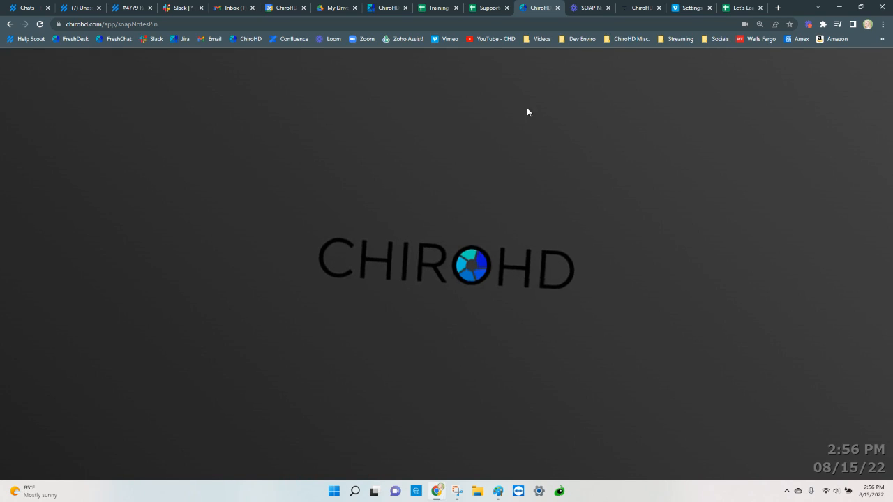
pyautogui.click(510, 92)
pyautogui.click(413, 303)
pyautogui.click(293, 173)
pyautogui.click(417, 291)
pyautogui.click(599, 221)
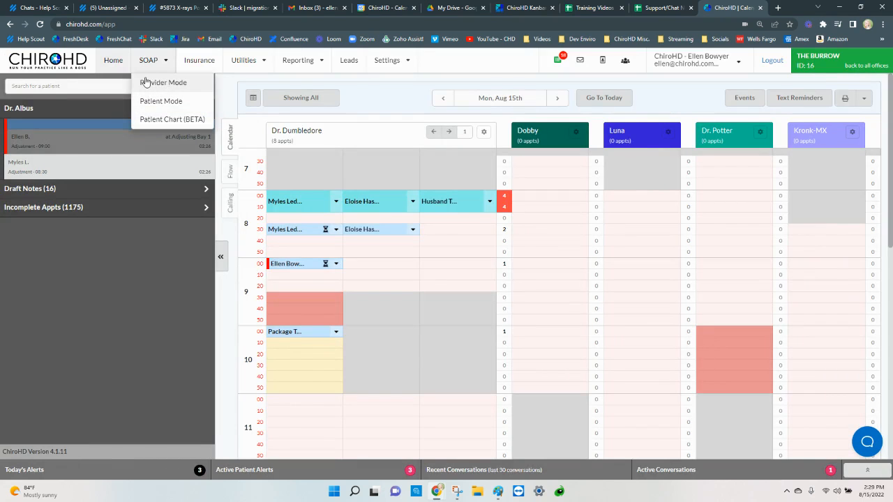
# Step: Open SOAP in Provider Mode and look over the current patient's snapshot
pyautogui.click(148, 82)
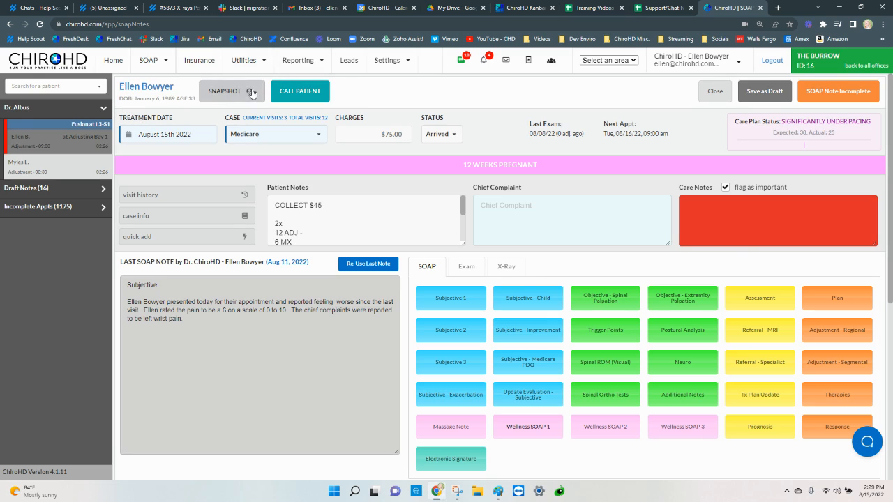
pyautogui.click(223, 91)
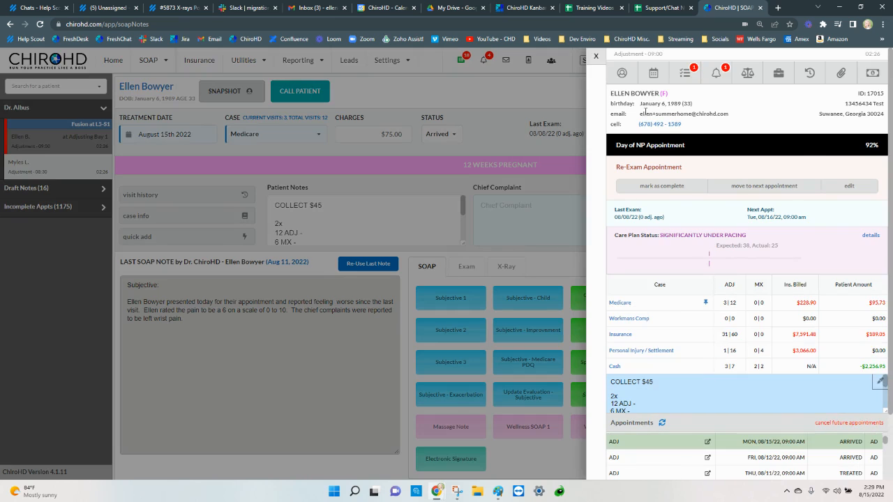
pyautogui.click(596, 56)
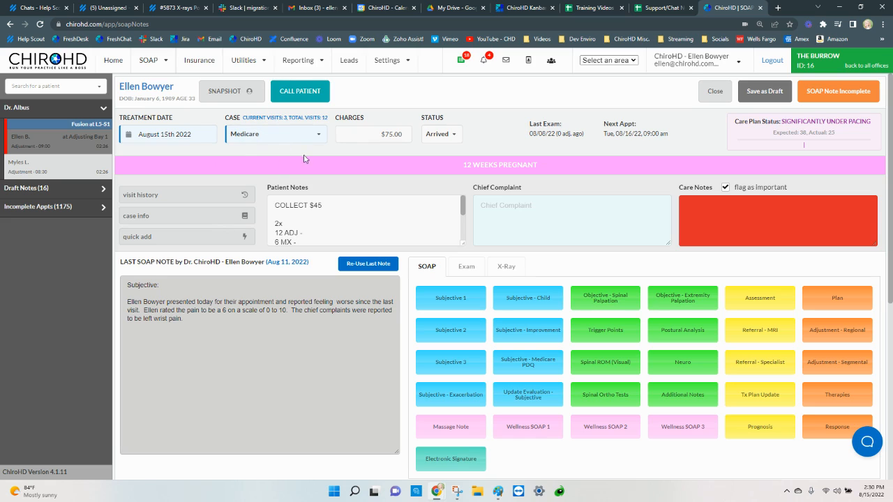
# Step: Look over the available cases and add the Adj - 1-2 Regions (98940) service to the visit's Medicare charges
pyautogui.click(305, 136)
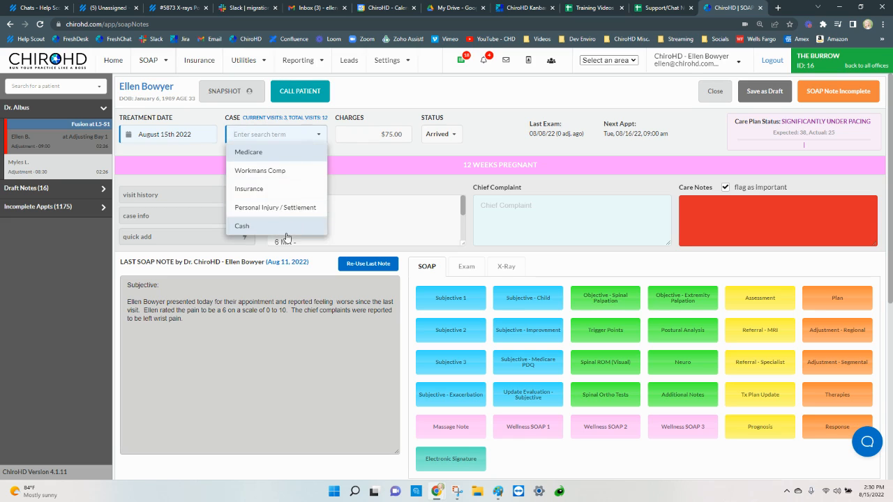
pyautogui.click(385, 136)
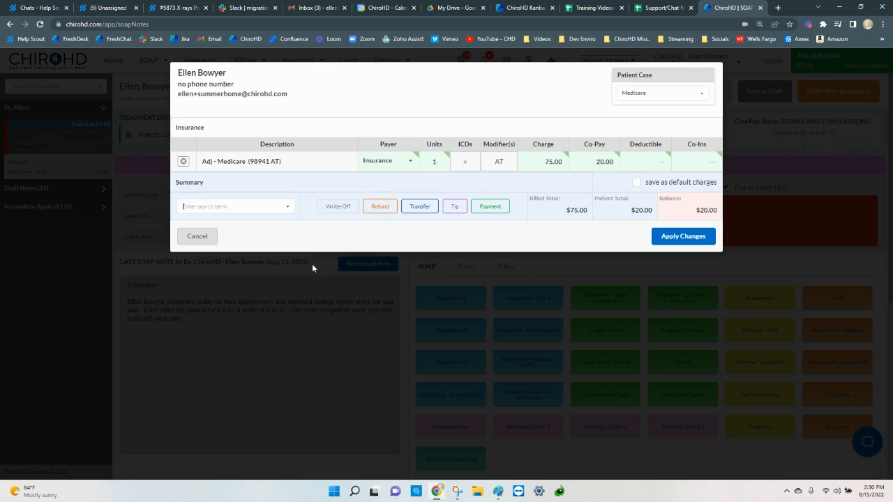
pyautogui.click(268, 207)
pyautogui.click(268, 206)
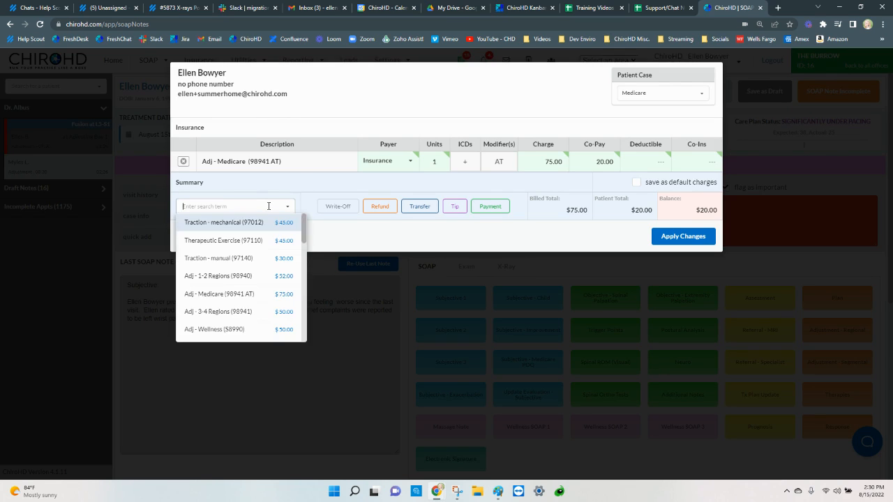
pyautogui.write('1-2')
pyautogui.click(272, 223)
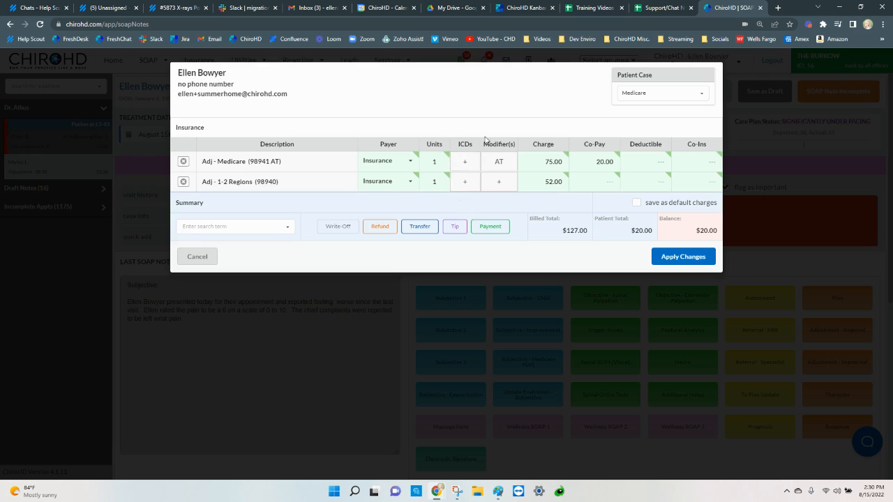
# Step: Link diagnosis codes M99.06, M43.02 and S76.311D to the 98940 charge and apply the charges without saving them as case defaults
pyautogui.click(465, 181)
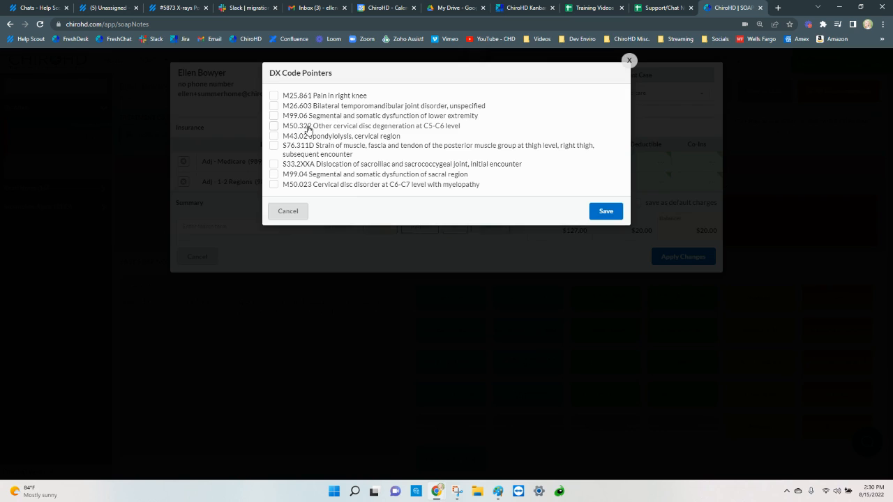
pyautogui.click(273, 117)
pyautogui.click(273, 136)
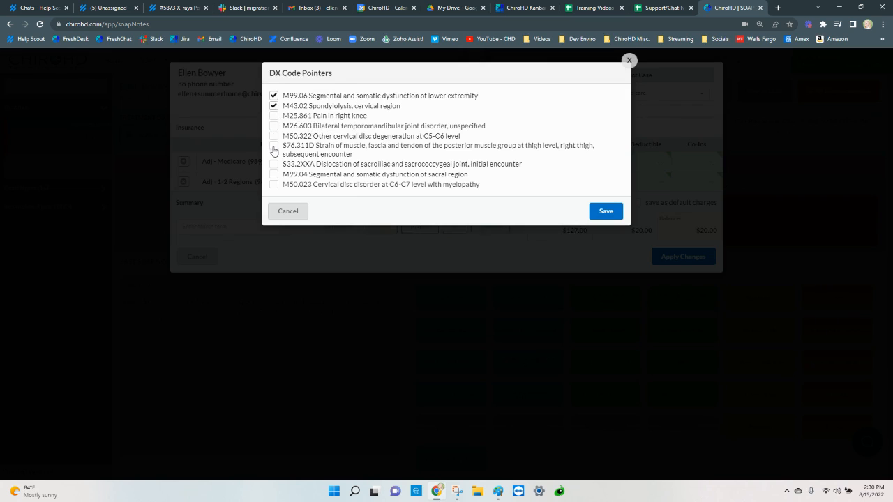
pyautogui.click(273, 150)
pyautogui.click(605, 212)
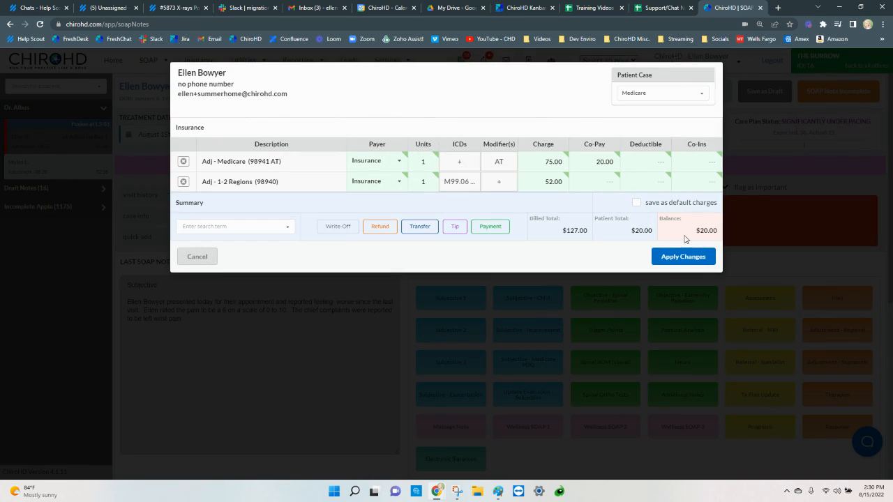
pyautogui.click(685, 257)
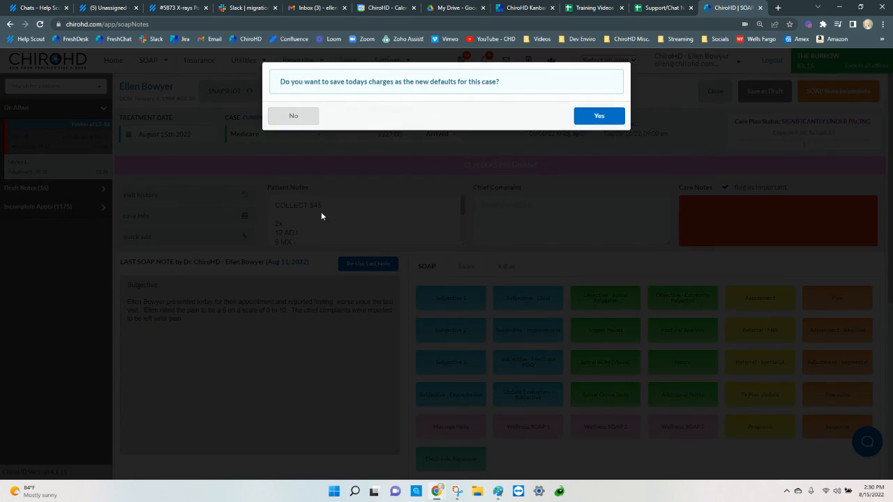
pyautogui.click(274, 123)
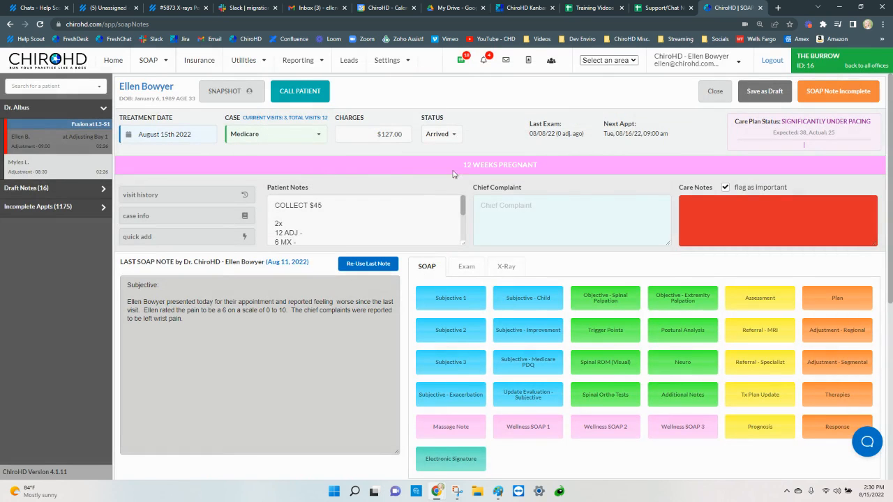
# Step: Look over the visit status options and the patient's care plan details
pyautogui.click(431, 140)
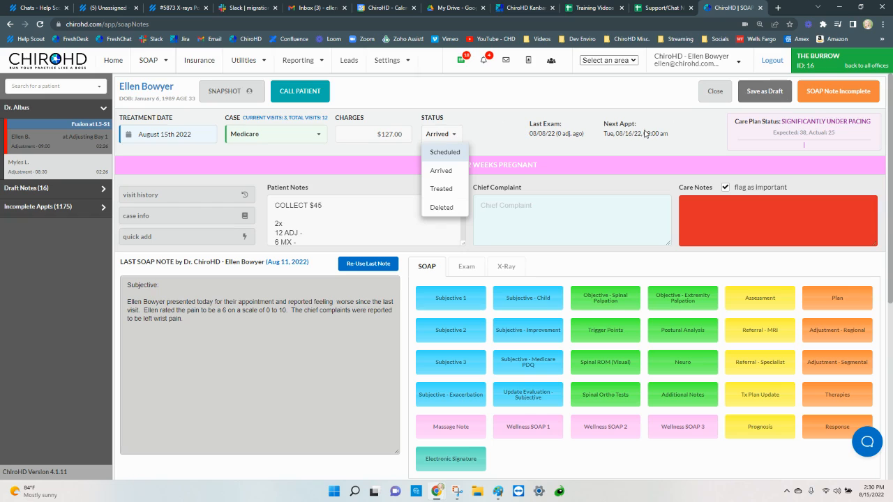
pyautogui.click(525, 142)
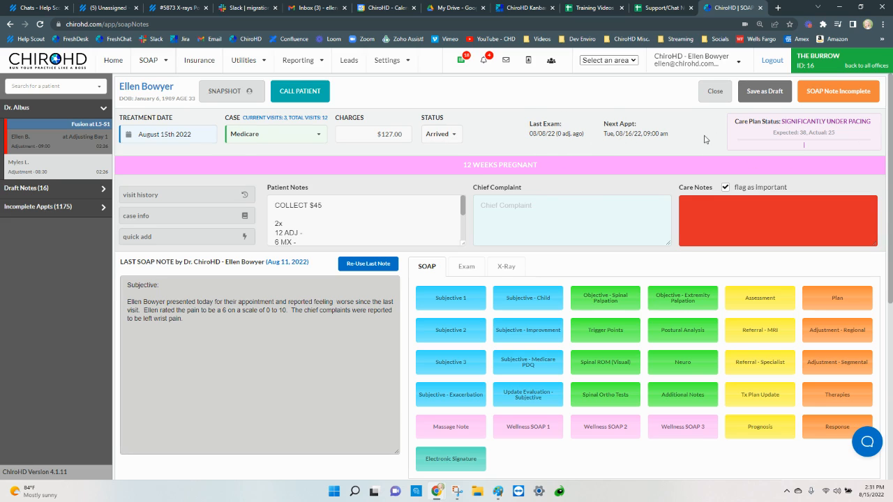
pyautogui.click(863, 136)
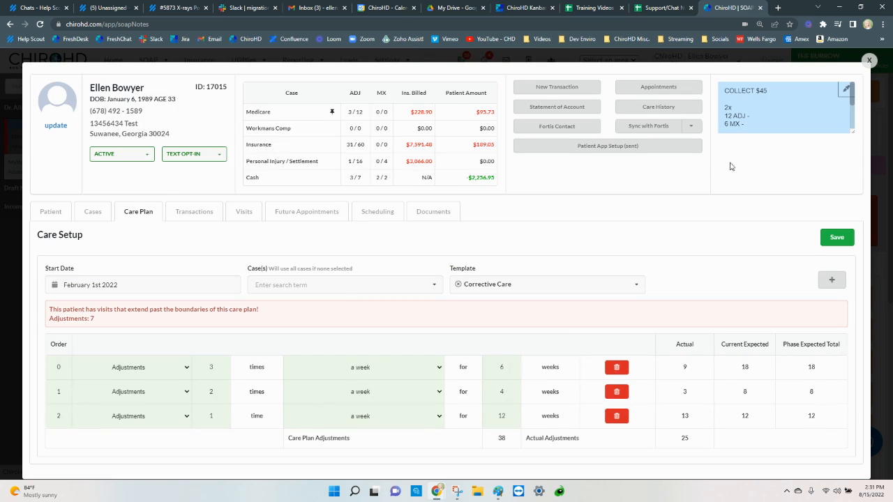
pyautogui.click(869, 60)
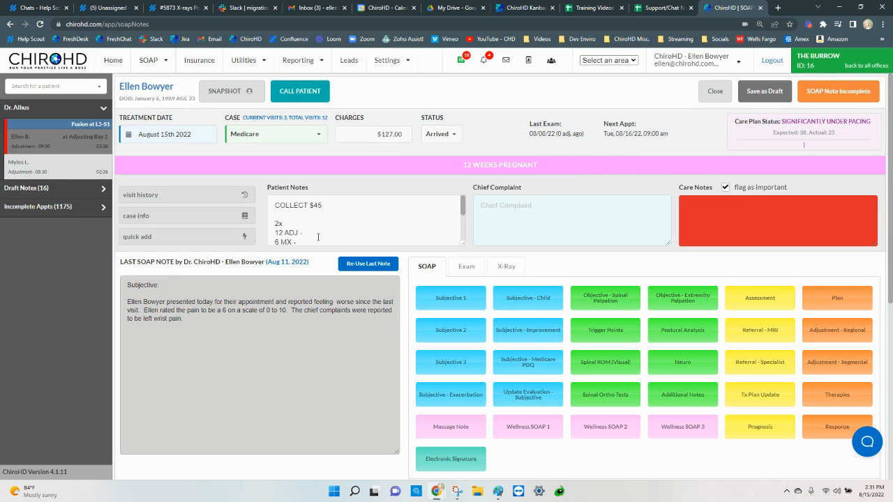
# Step: Review the patient's visit history and the Medicare case information from the SOAP note
pyautogui.click(219, 196)
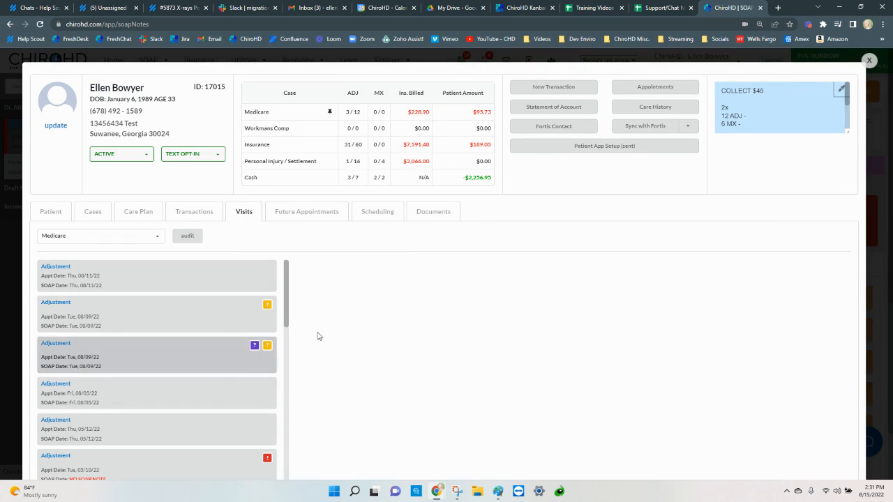
pyautogui.click(870, 60)
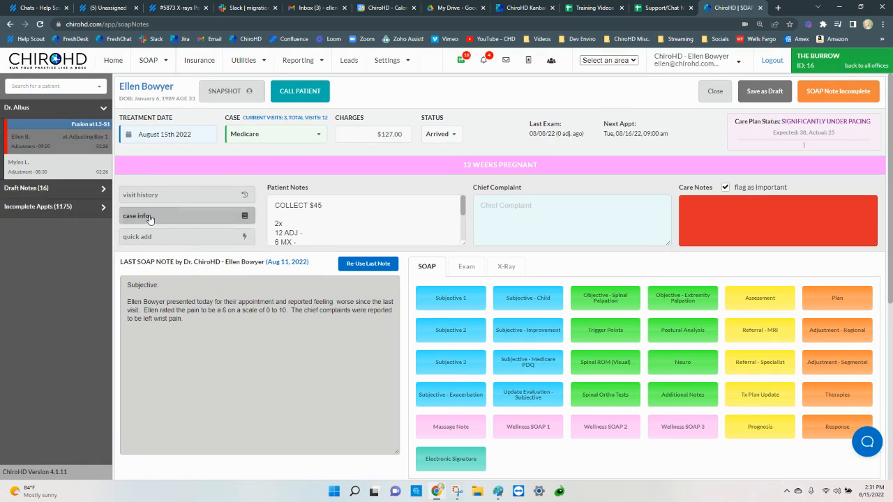
pyautogui.click(149, 219)
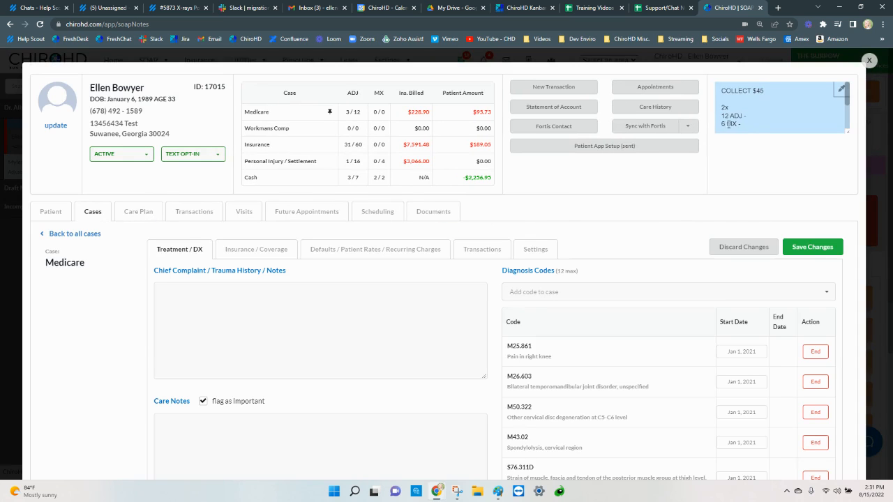
pyautogui.click(869, 61)
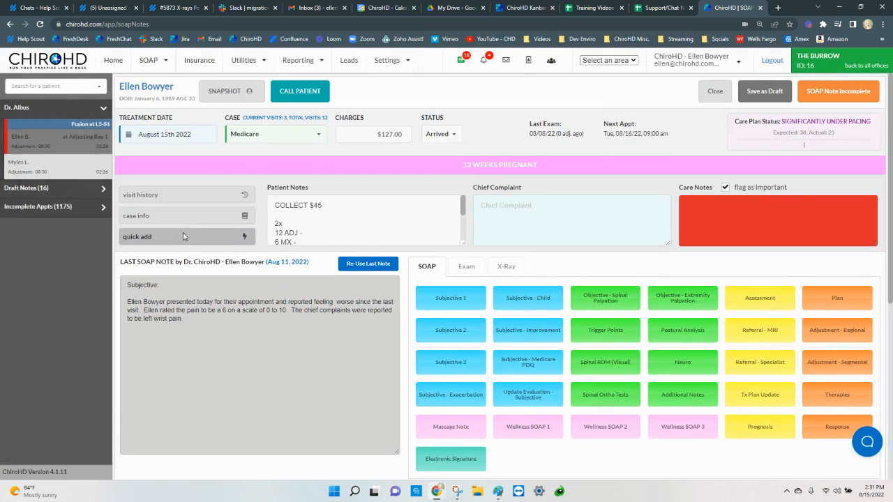
# Step: Check the quick-add presets and revisit the case's chief complaint and care notes fields
pyautogui.click(245, 237)
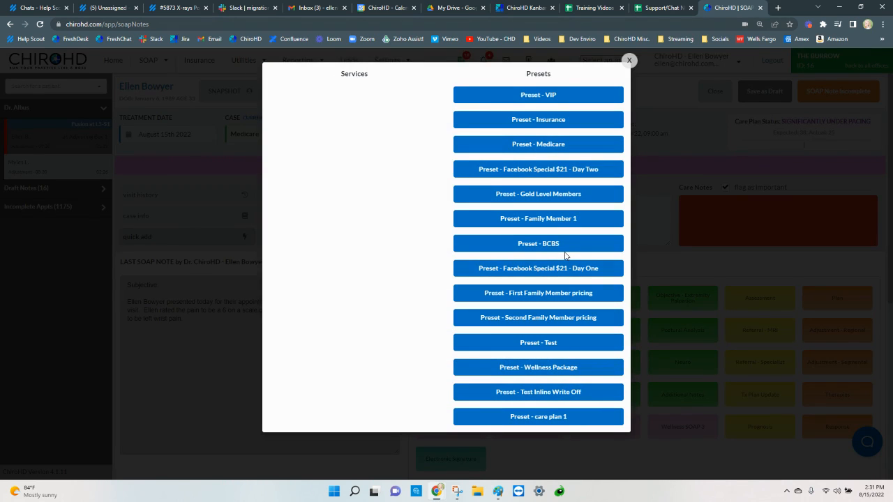
pyautogui.click(629, 60)
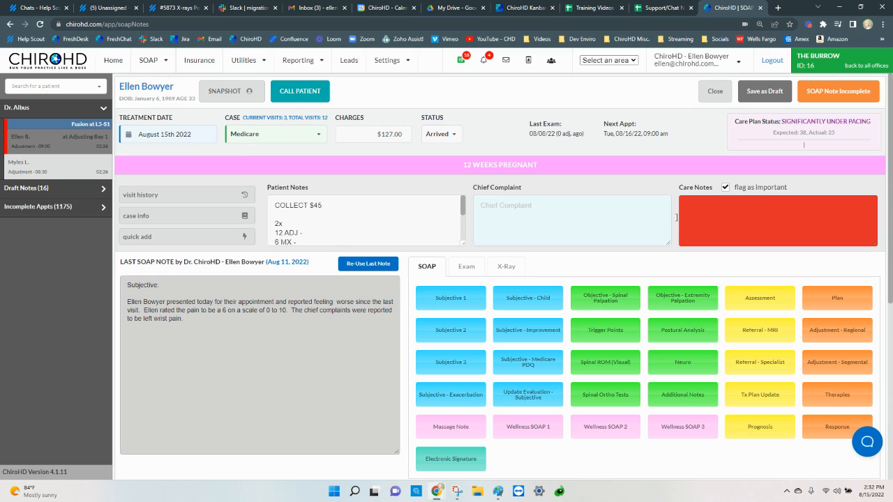
pyautogui.click(200, 216)
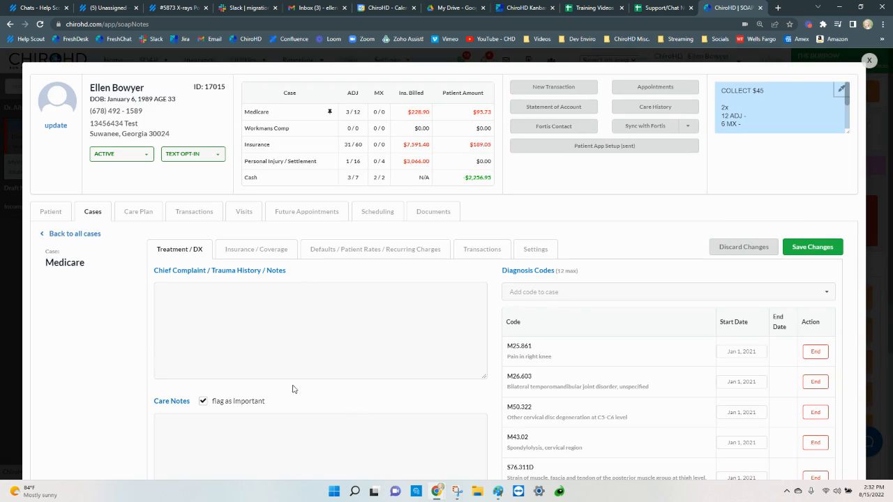
pyautogui.click(869, 61)
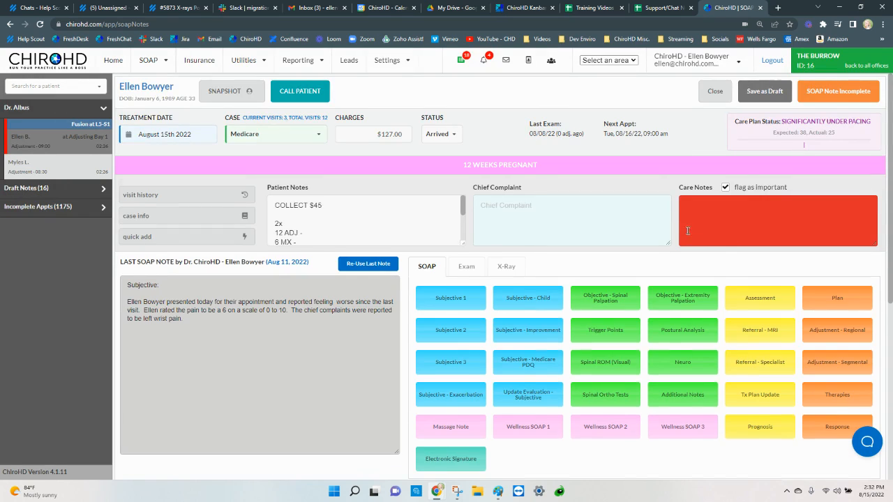
# Step: Reuse the patient's last SOAP note as the starting text for today's note
pyautogui.scroll(-1, 688, 230)
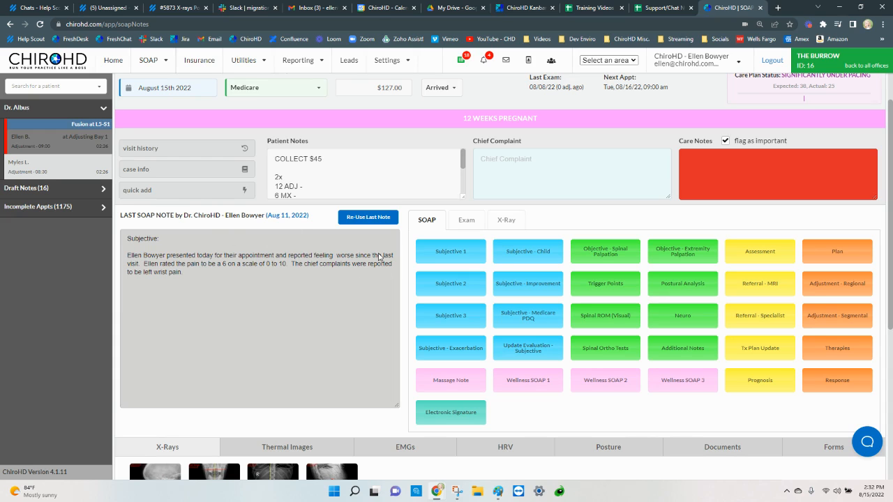
pyautogui.click(362, 221)
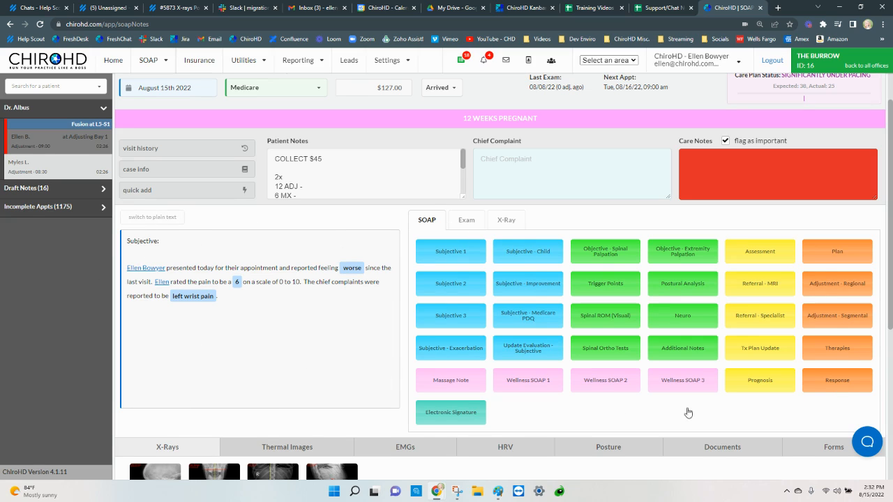
pyautogui.click(283, 349)
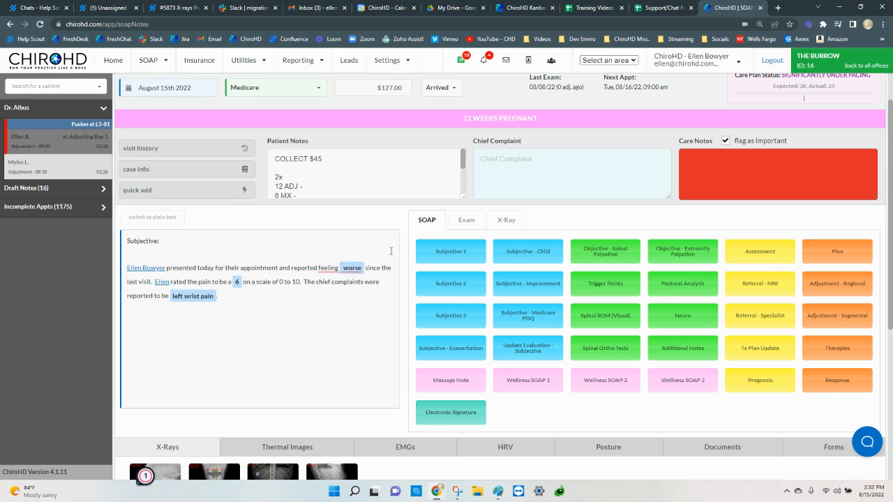
# Step: Add a Subjective 1 entry with symptoms The Same, pain rating 2 and chief complaint Left Knee Pain
pyautogui.click(465, 253)
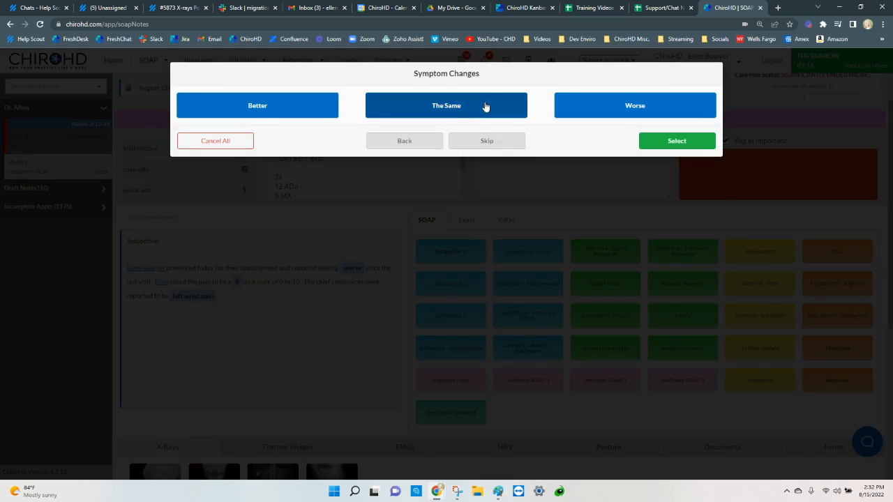
pyautogui.click(486, 106)
pyautogui.click(485, 111)
pyautogui.click(633, 180)
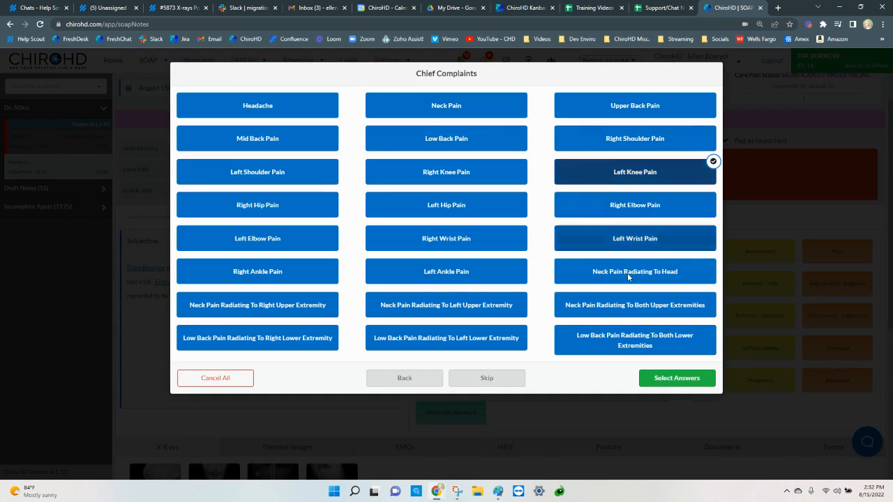
pyautogui.click(671, 383)
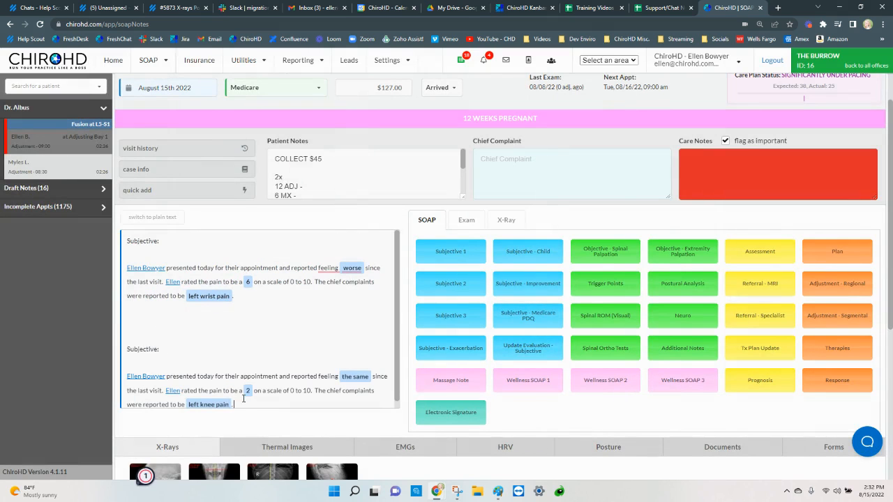
pyautogui.scroll(-1, 289, 360)
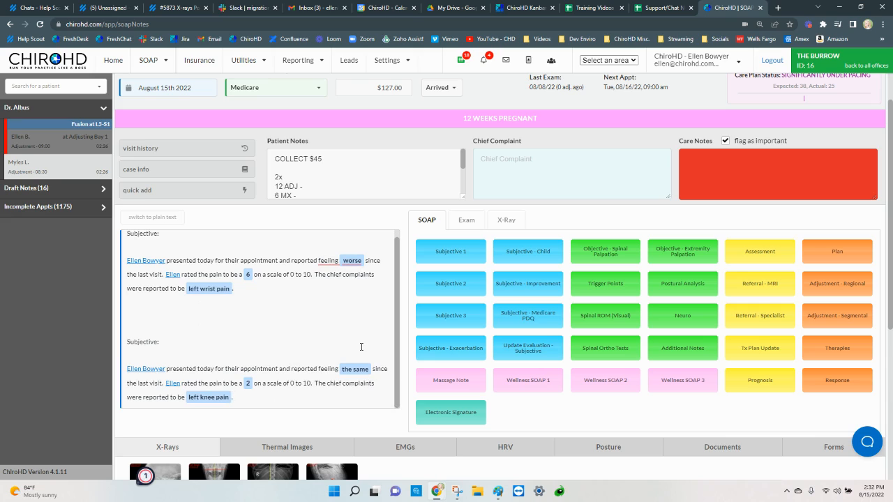
# Step: In the second Subjective entry, change the pain rating to 6 and the symptom change to Worse
pyautogui.click(248, 385)
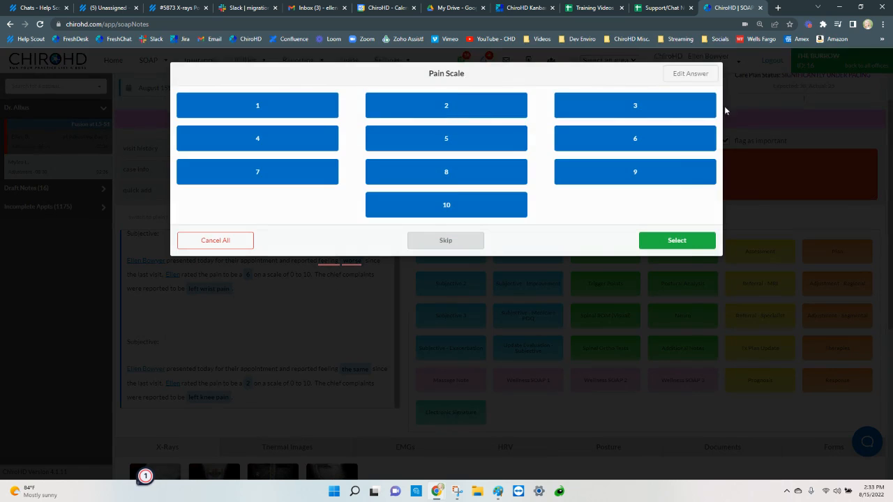
pyautogui.click(709, 141)
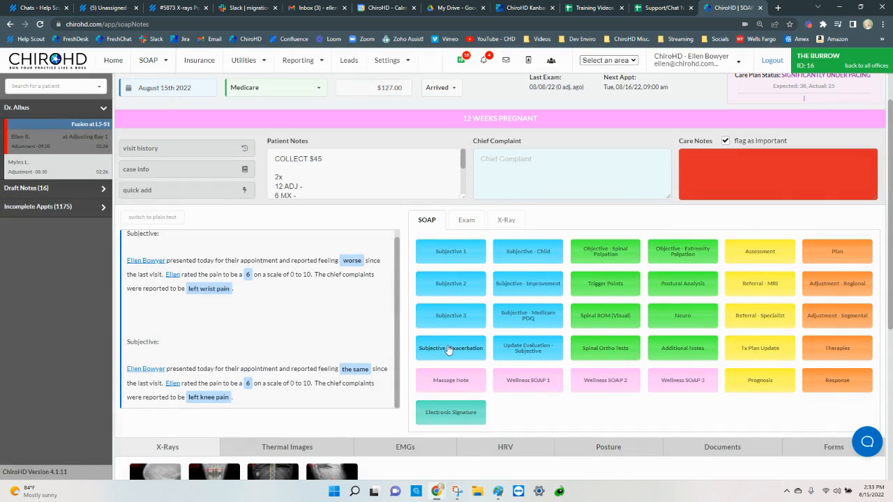
pyautogui.click(351, 372)
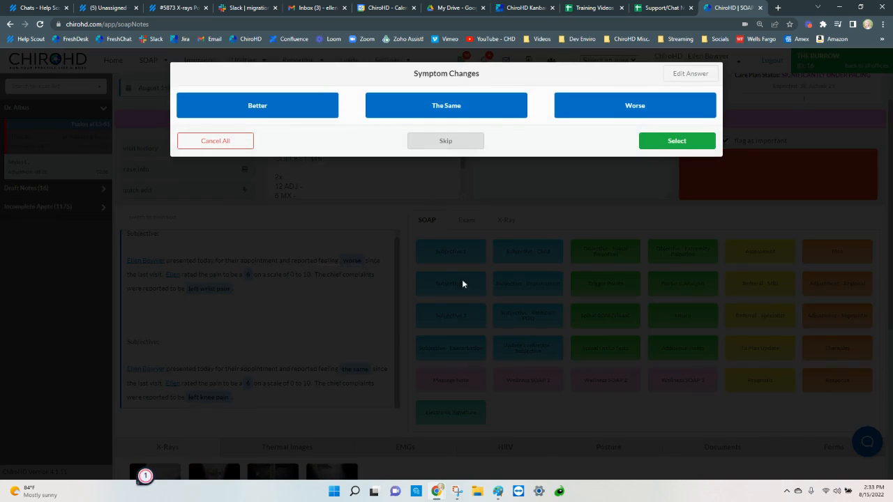
pyautogui.click(609, 166)
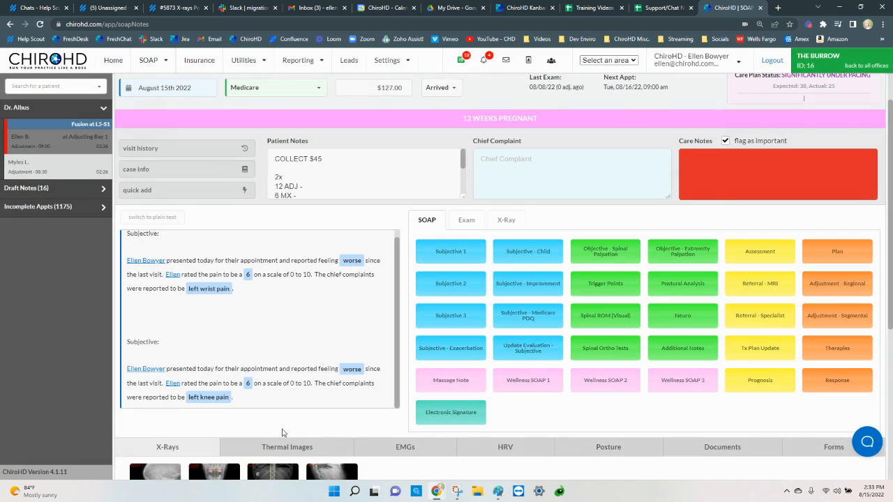
# Step: Add Plan text and an Assessment reading remaining the same overall, with the plan to schedule the patient for an update evaluation
pyautogui.scroll(-2, 288, 396)
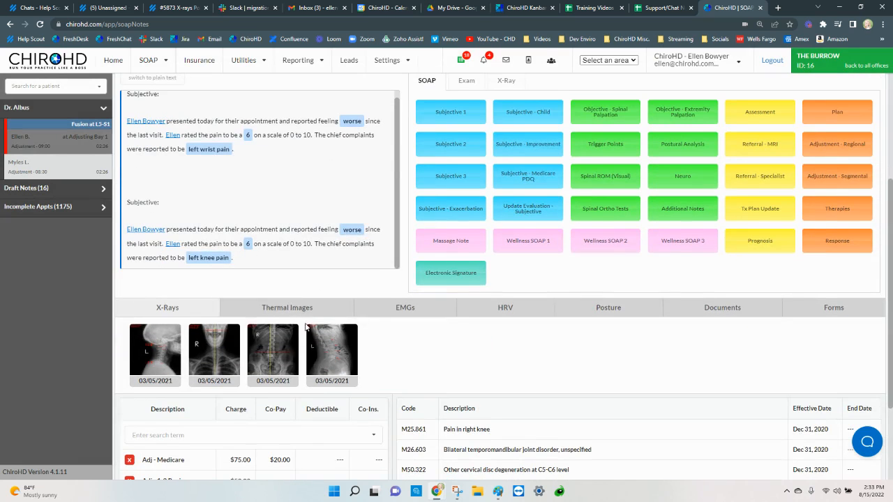
pyautogui.press('Return')
pyautogui.press('Return')
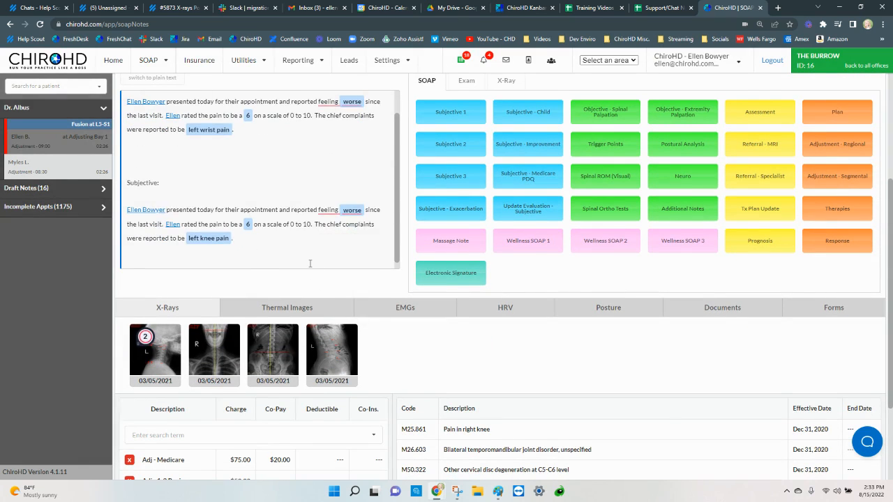
pyautogui.scroll(1, 309, 267)
pyautogui.scroll(1, 610, 262)
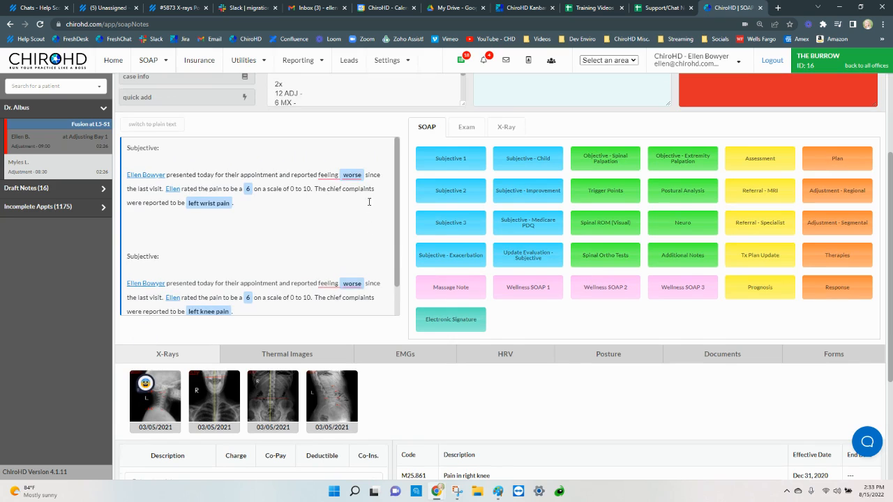
pyautogui.scroll(-1, 363, 222)
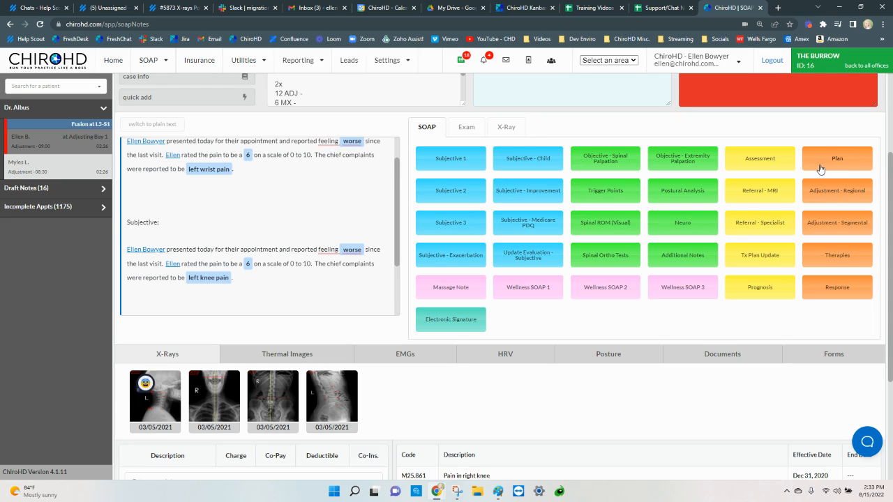
pyautogui.click(756, 172)
pyautogui.click(489, 112)
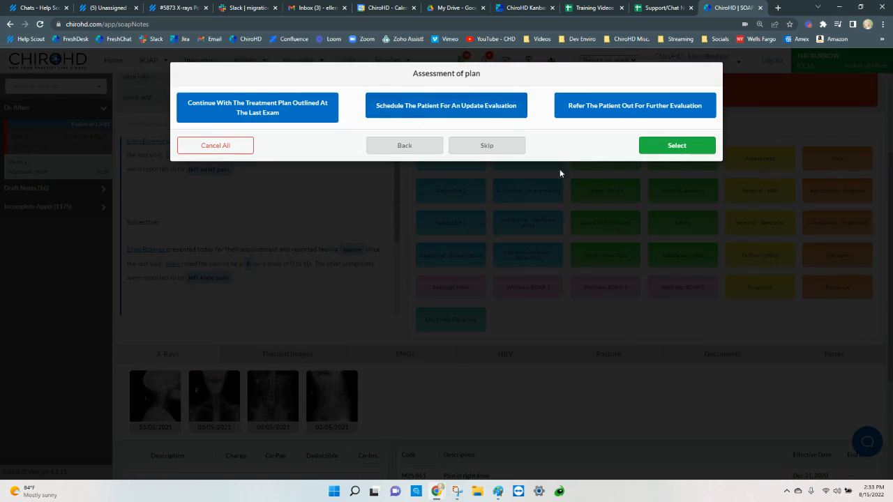
pyautogui.click(506, 98)
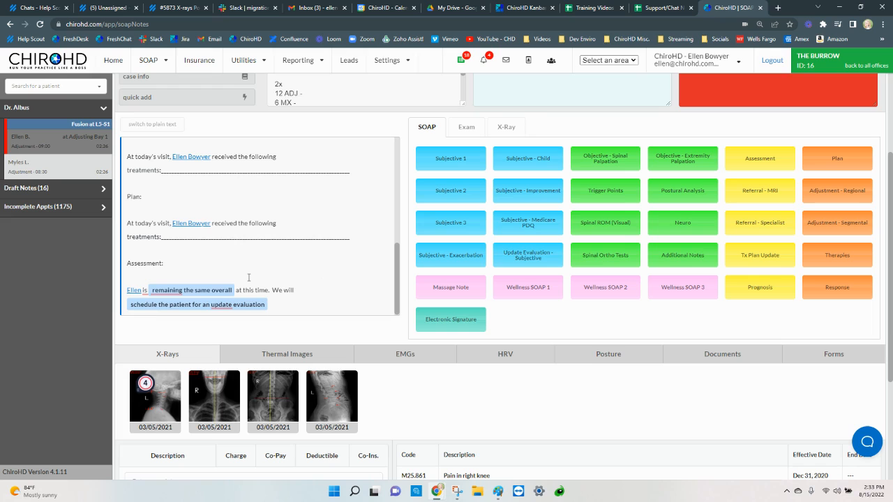
# Step: Add the electronic signature on a new line at the end of the SOAP note
pyautogui.press('Return')
pyautogui.press('Return')
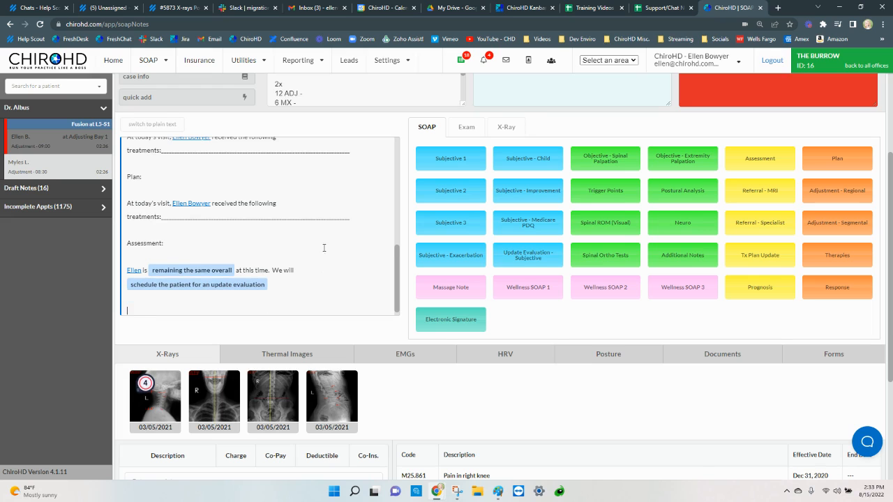
pyautogui.click(466, 325)
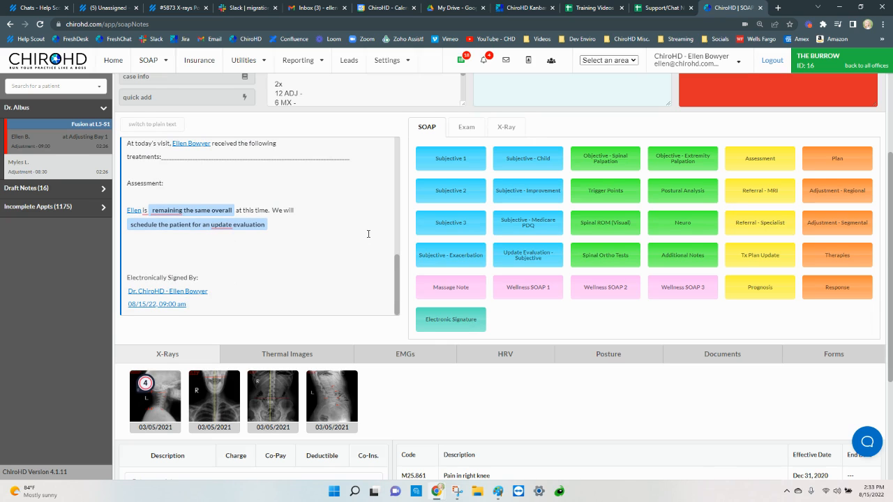
# Step: View the lateral neck X-ray from the visit's X-ray images and close it
pyautogui.scroll(-3, 369, 234)
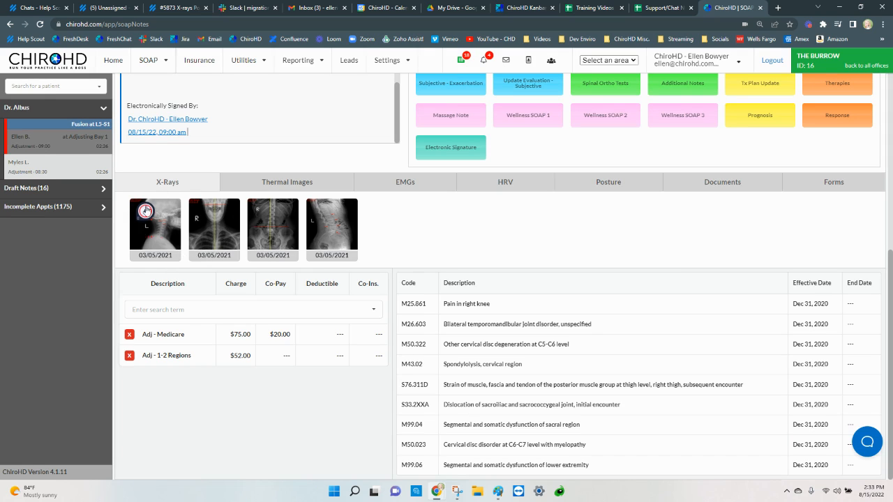
pyautogui.click(167, 229)
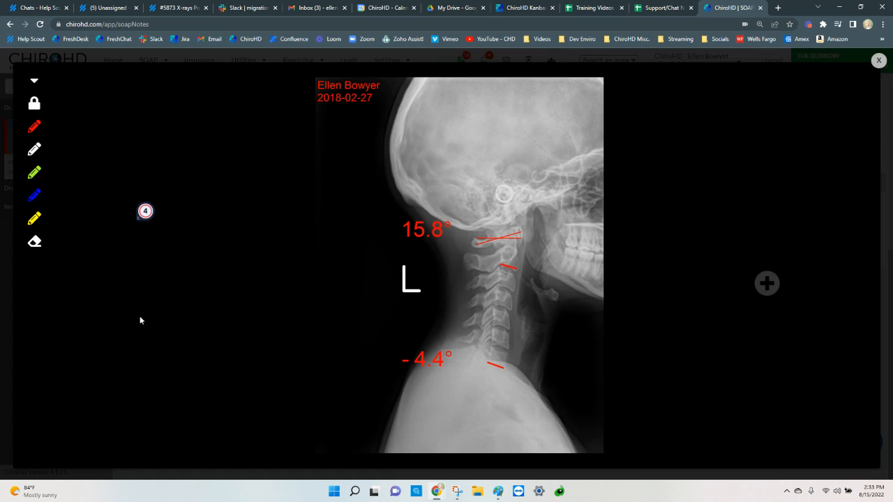
pyautogui.click(879, 61)
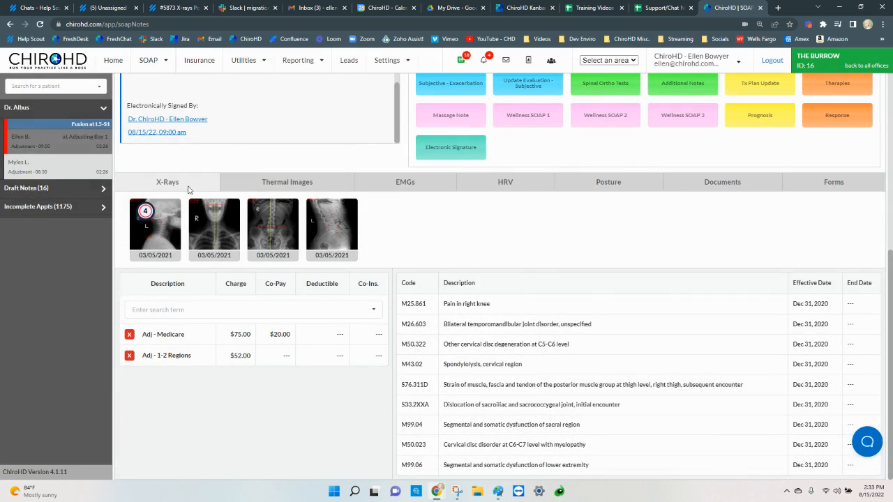
# Step: Clear all text from the SOAP note
pyautogui.hotkey('ctrl', 'a')
pyautogui.press('BackSpace')
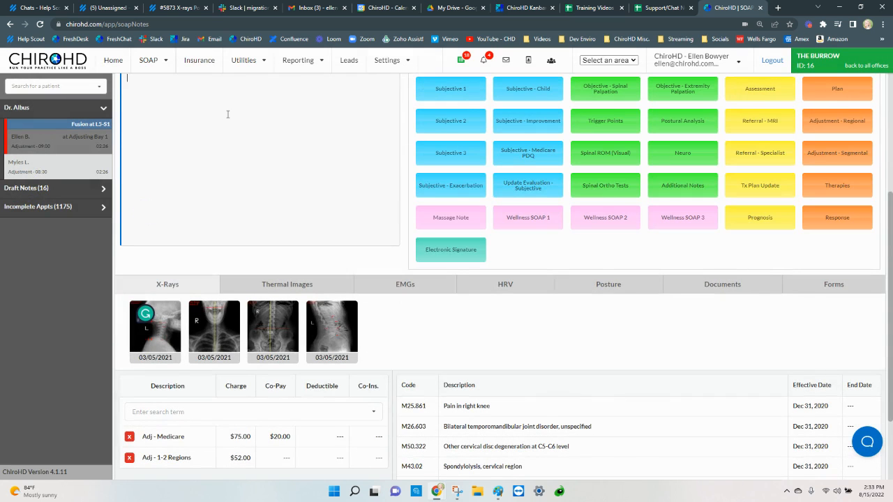
# Step: View the frontal neck X-ray magnified and close it
pyautogui.click(233, 337)
pyautogui.scroll(5, 533, 235)
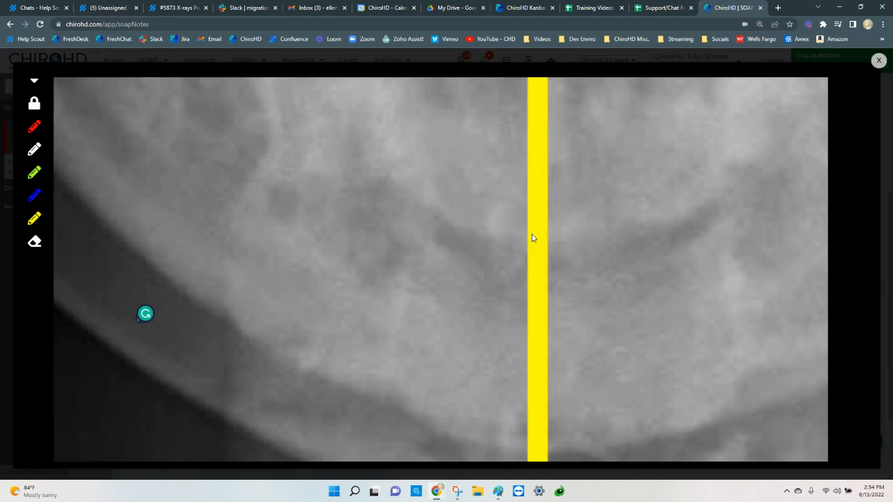
pyautogui.click(878, 61)
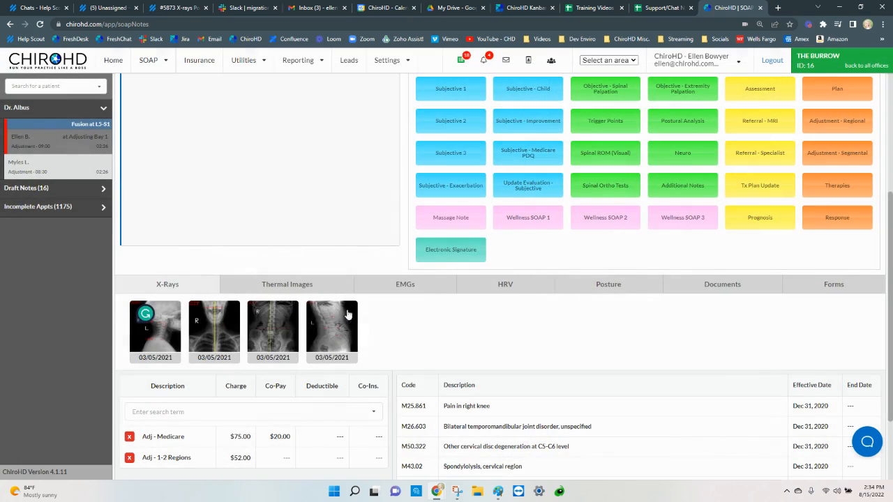
# Step: Display the frontal and lateral lower spine X-rays side by side for comparison
pyautogui.click(278, 339)
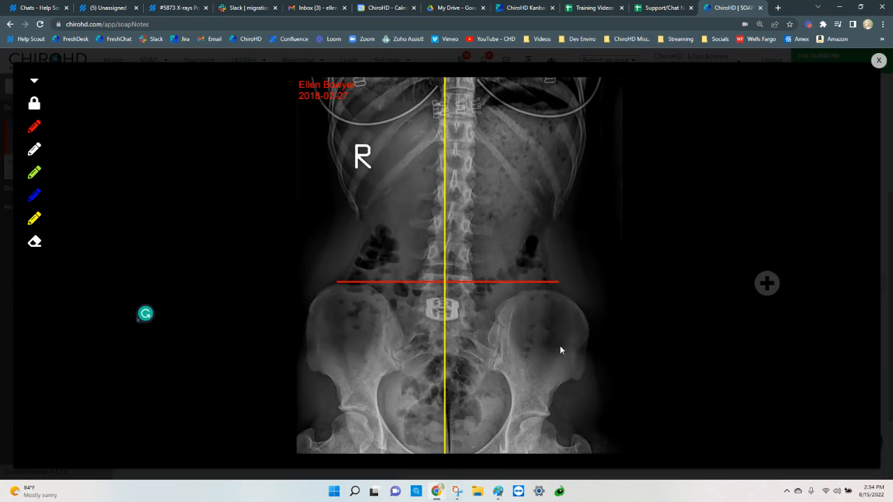
pyautogui.click(771, 286)
pyautogui.click(447, 256)
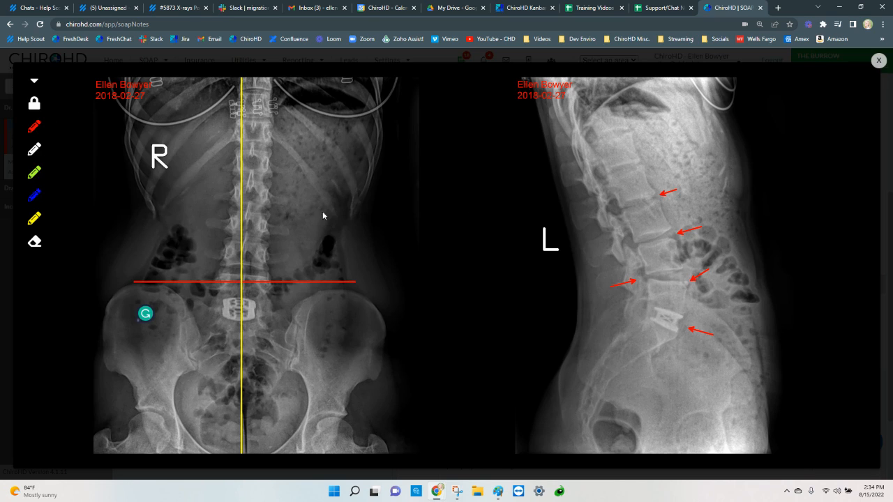
# Step: Draw freehand green loops over the upper spine area of the frontal X-ray and close the viewer
pyautogui.click(37, 170)
pyautogui.moveTo(241, 148)
pyautogui.mouseDown()
pyautogui.moveTo(272, 129)
pyautogui.moveTo(299, 153)
pyautogui.moveTo(256, 164)
pyautogui.mouseUp()
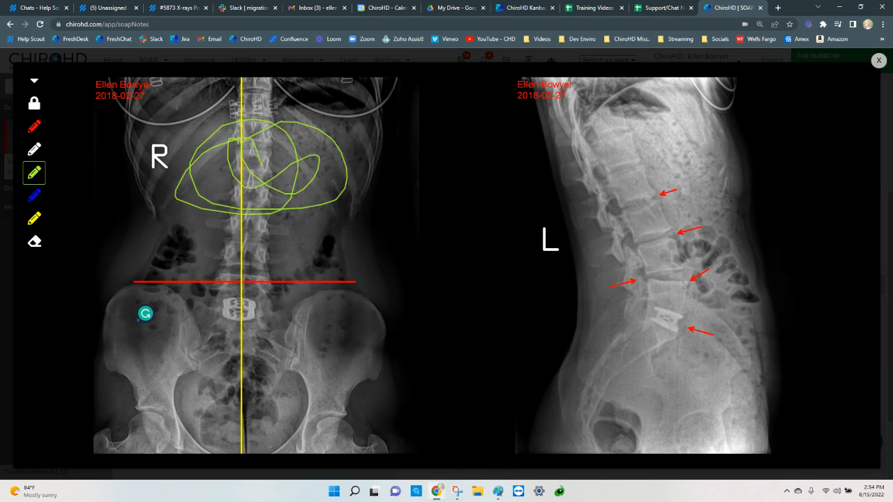
pyautogui.click(879, 60)
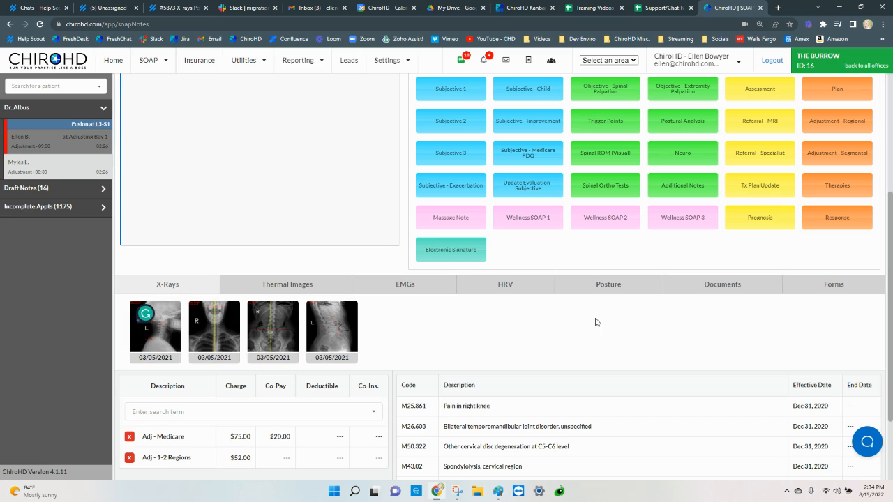
# Step: Review the visit's charges and the Medicare case's diagnosis codes from the SOAP note
pyautogui.scroll(-2, 596, 322)
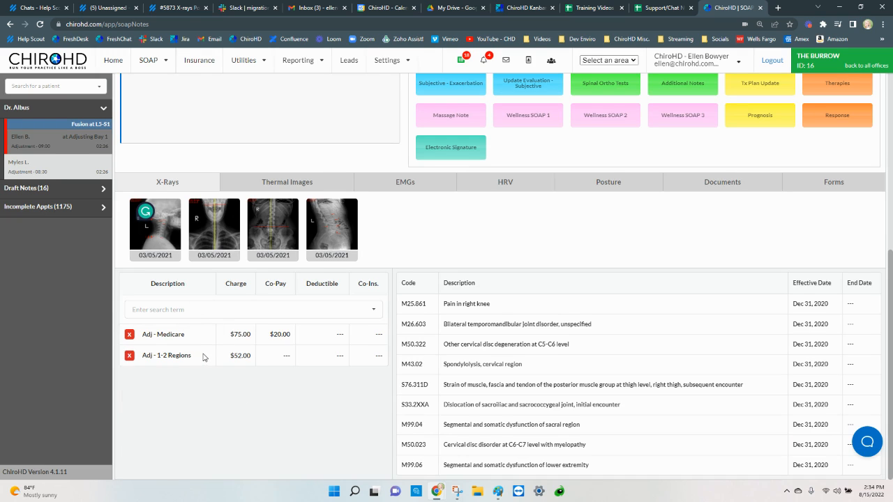
pyautogui.scroll(6, 203, 357)
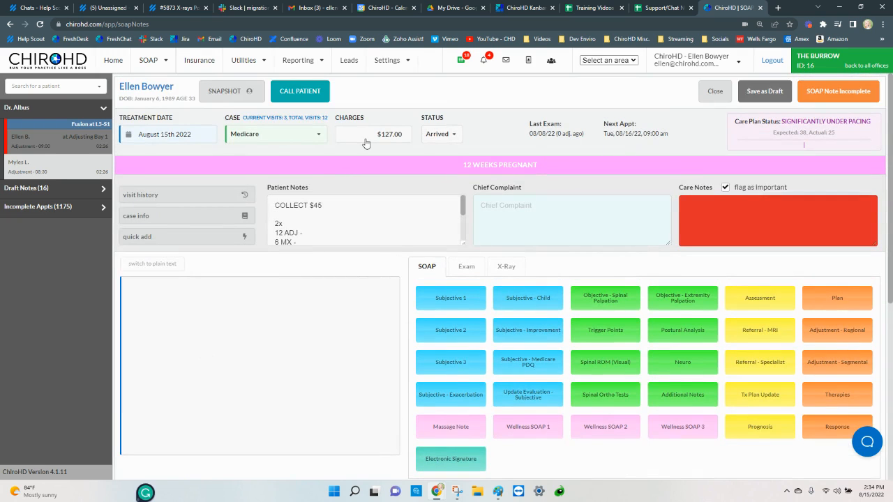
pyautogui.scroll(-5, 547, 340)
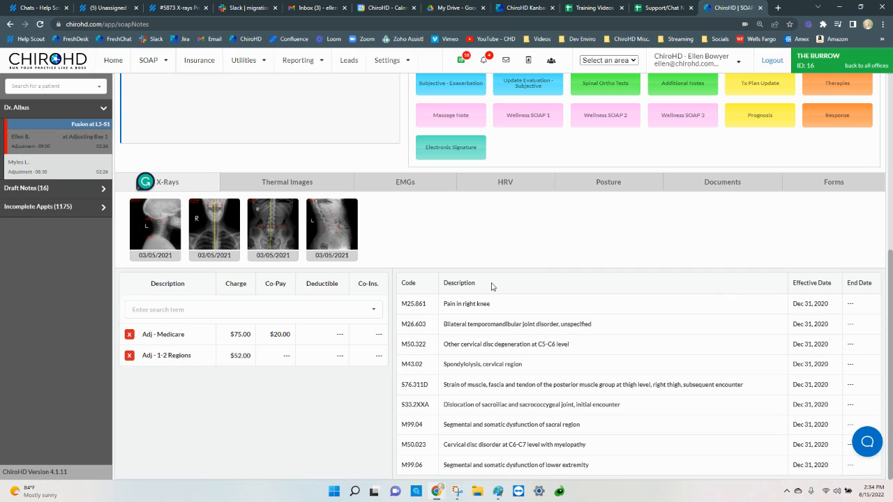
pyautogui.click(595, 286)
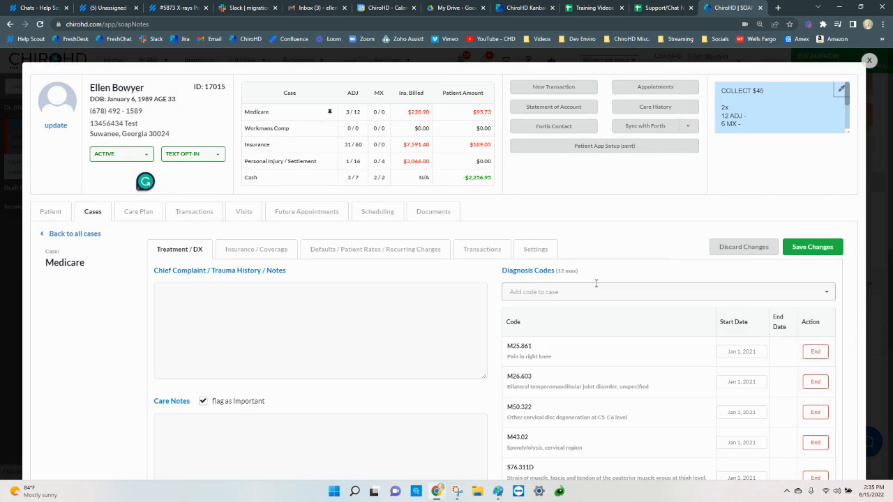
pyautogui.click(869, 61)
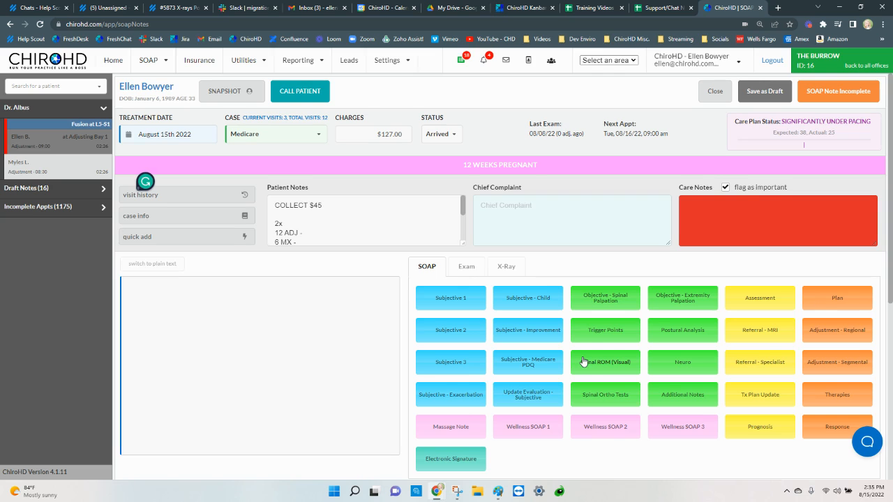
pyautogui.scroll(-5, 584, 361)
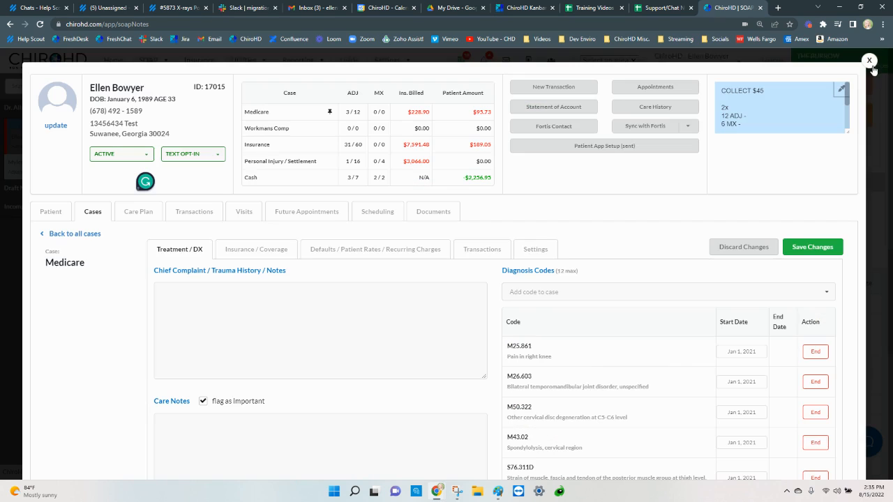
pyautogui.click(869, 63)
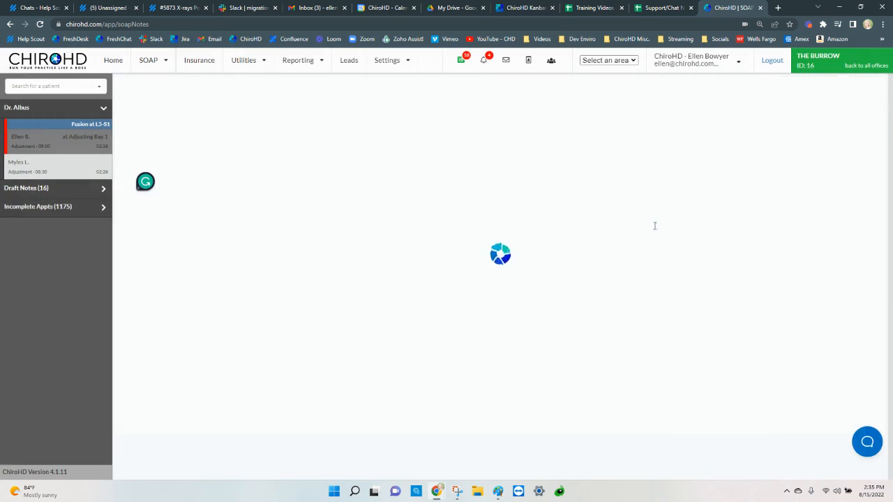
# Step: Reload the patient's August 15th visit and reuse the last SOAP note as its text
pyautogui.click(104, 230)
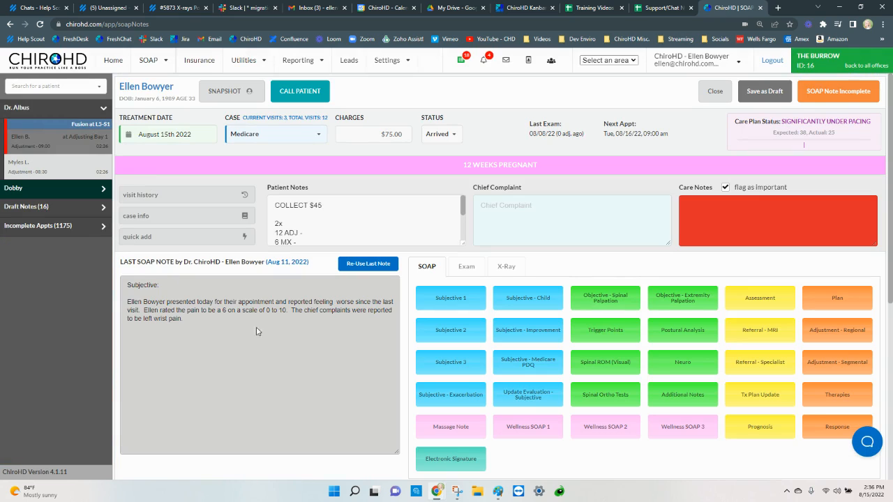
pyautogui.click(385, 265)
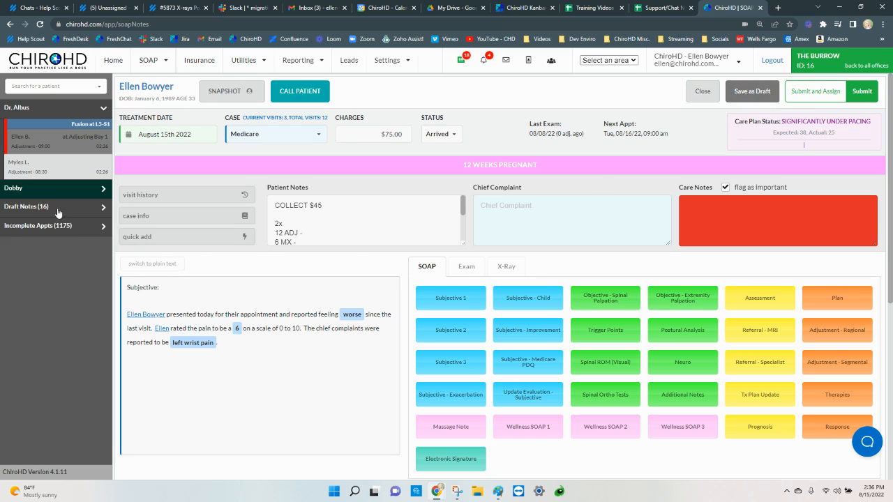
# Step: Check the location areas offered by Submit and Assign, cancel the assignment, and submit the SOAP note directly
pyautogui.click(811, 92)
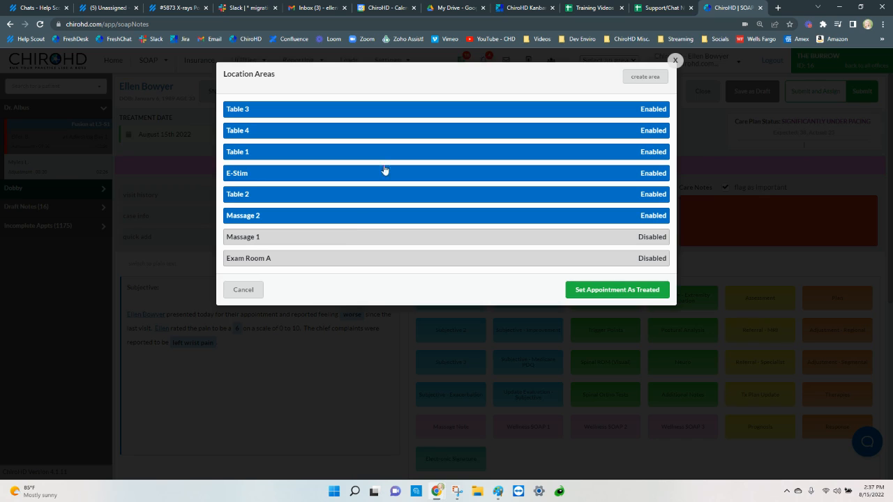
pyautogui.click(676, 61)
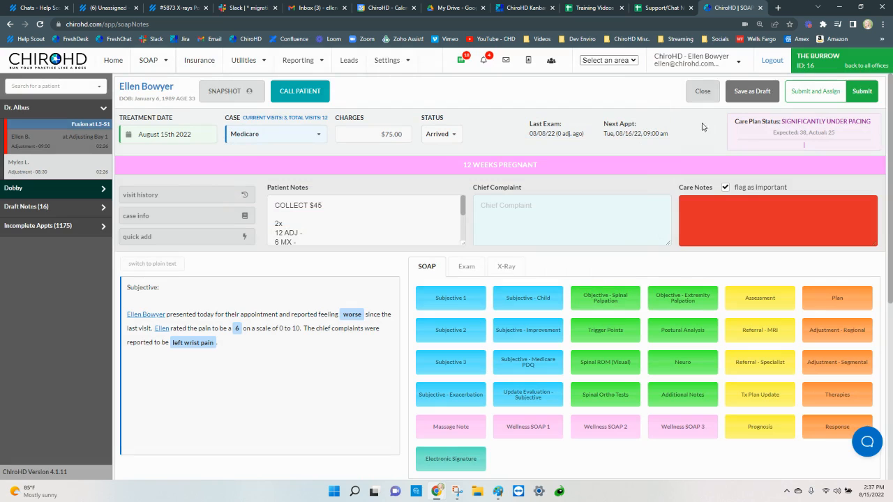
pyautogui.click(857, 95)
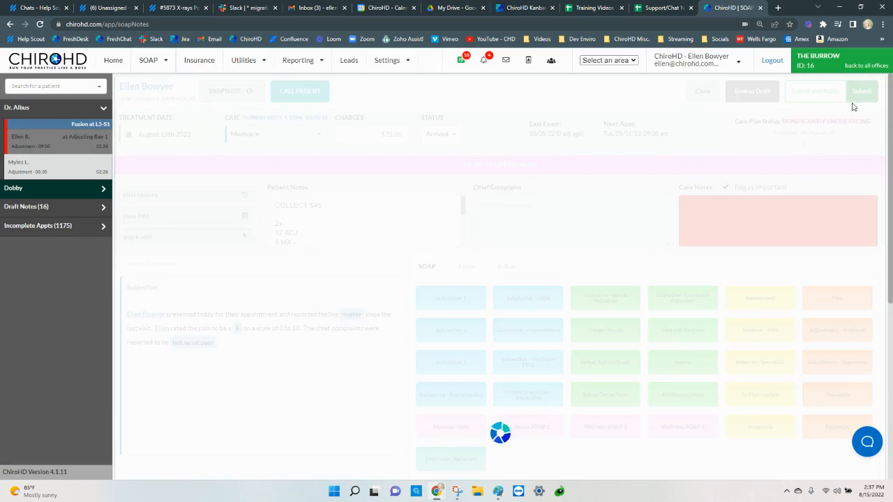